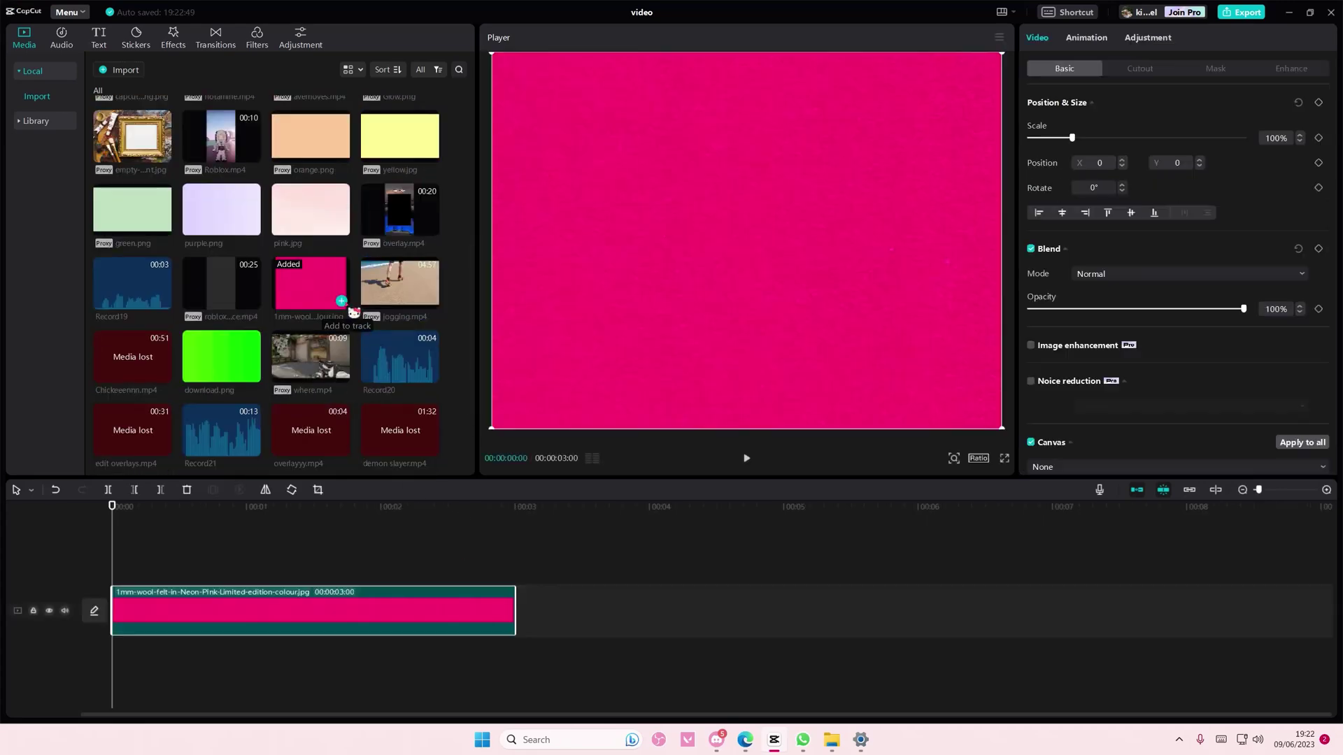
pyautogui.scroll(-3, 399, 388)
pyautogui.scroll(-3, 357, 393)
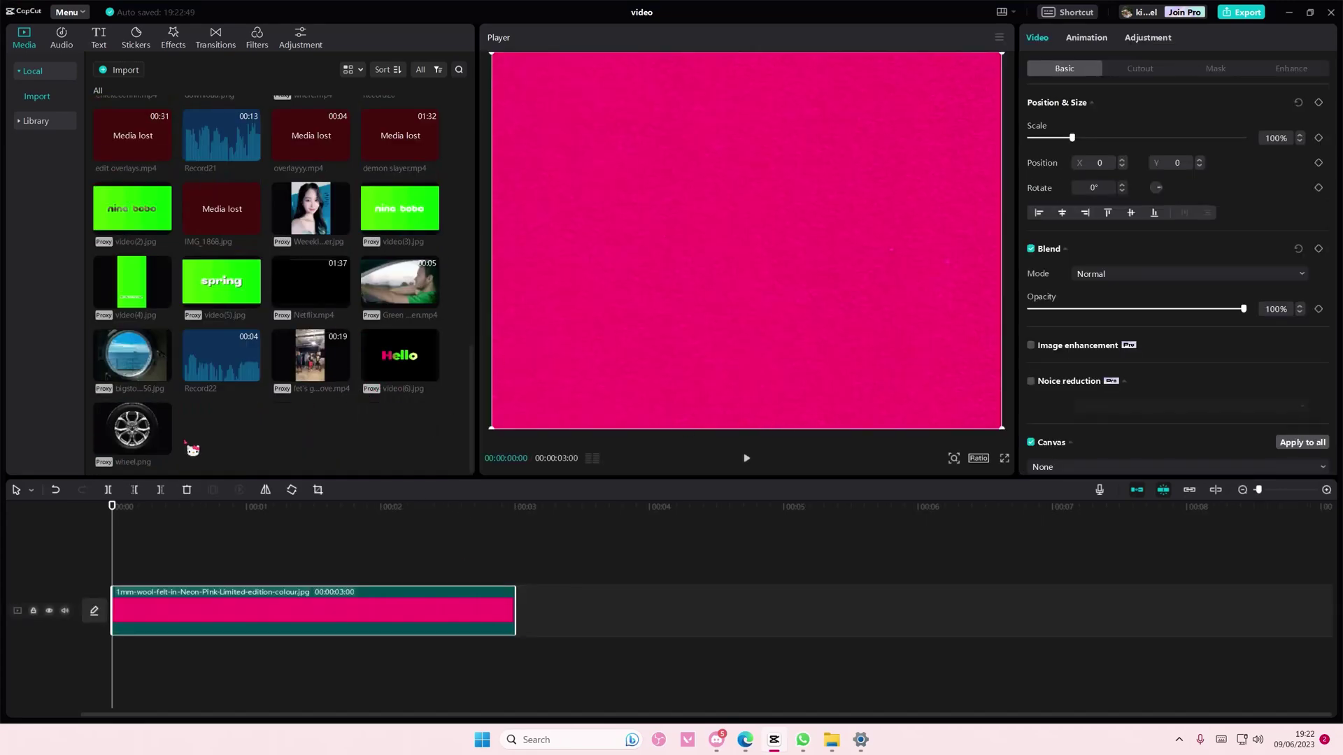
# Add wheel.png to the timeline as a layer above the pink background clip.
pyautogui.click(163, 451)
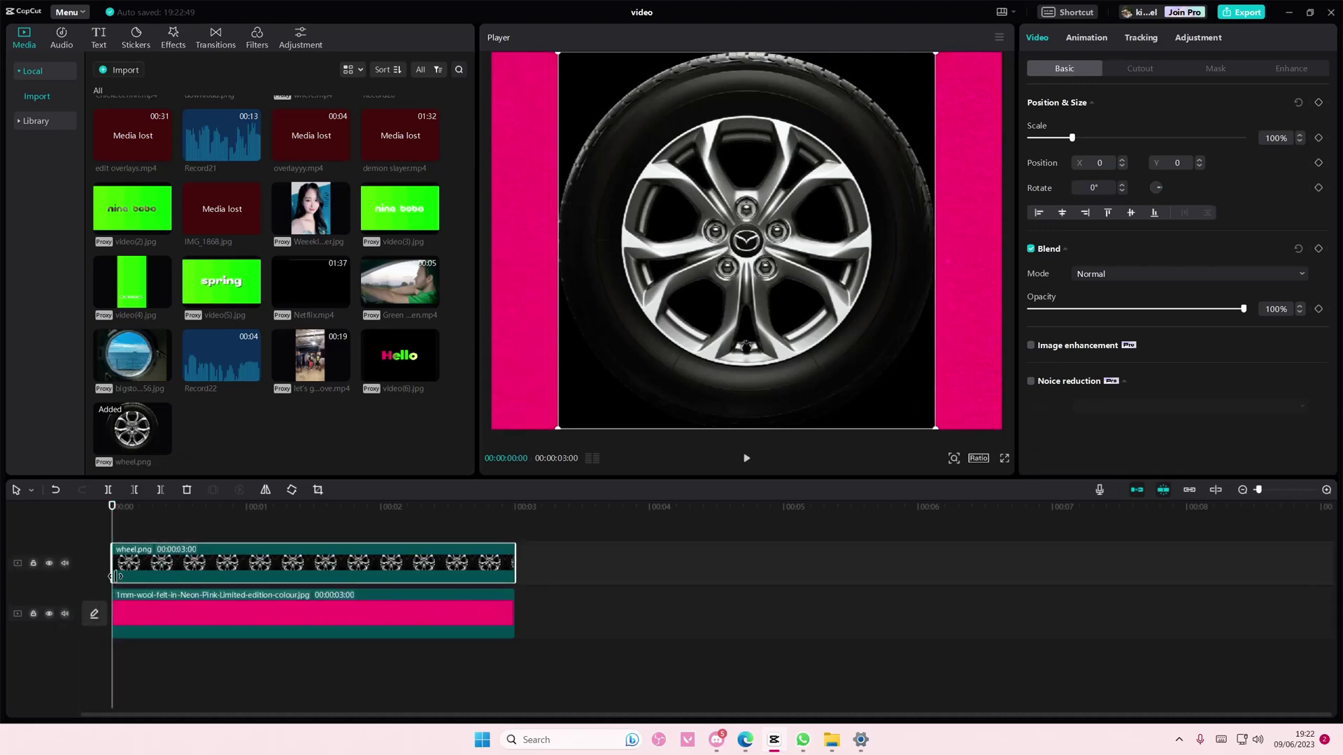
# Mute the pink background and give the wheel a circle mask enlarged to show the whole tyre.
pyautogui.click(64, 614)
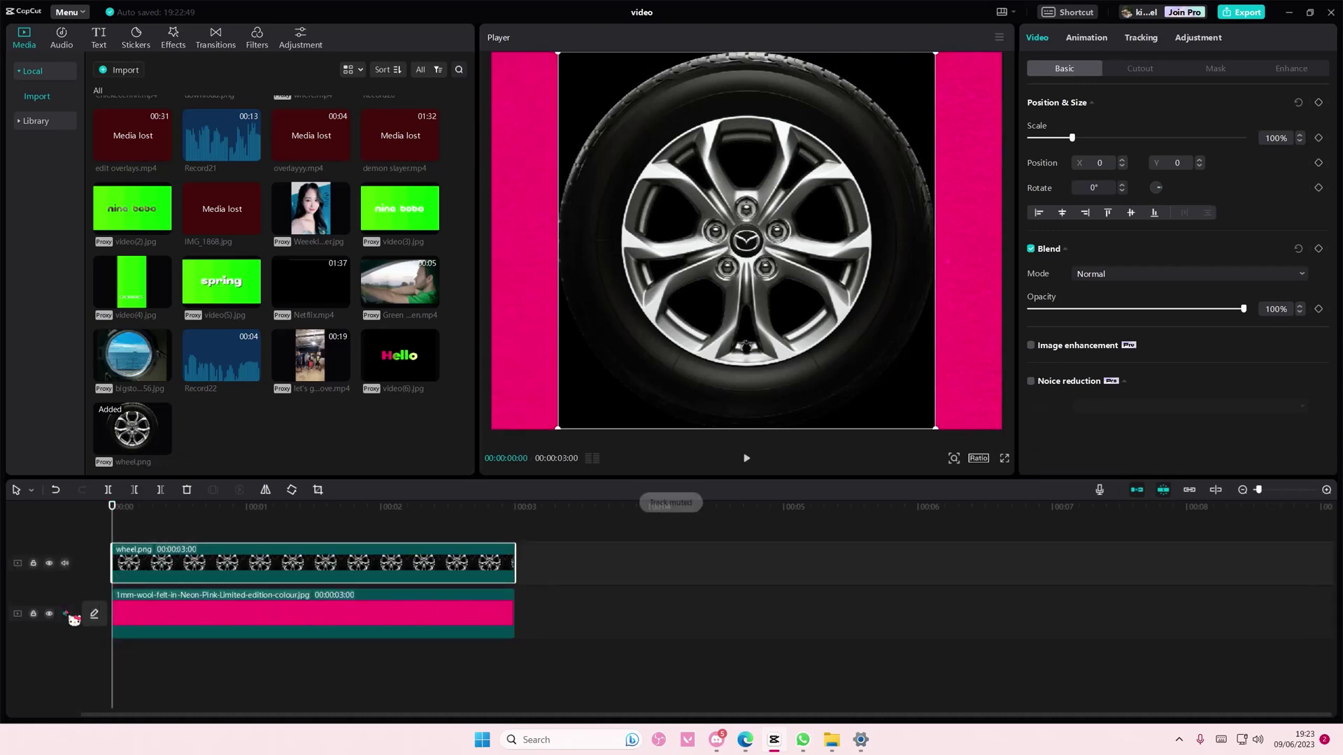
pyautogui.click(1215, 68)
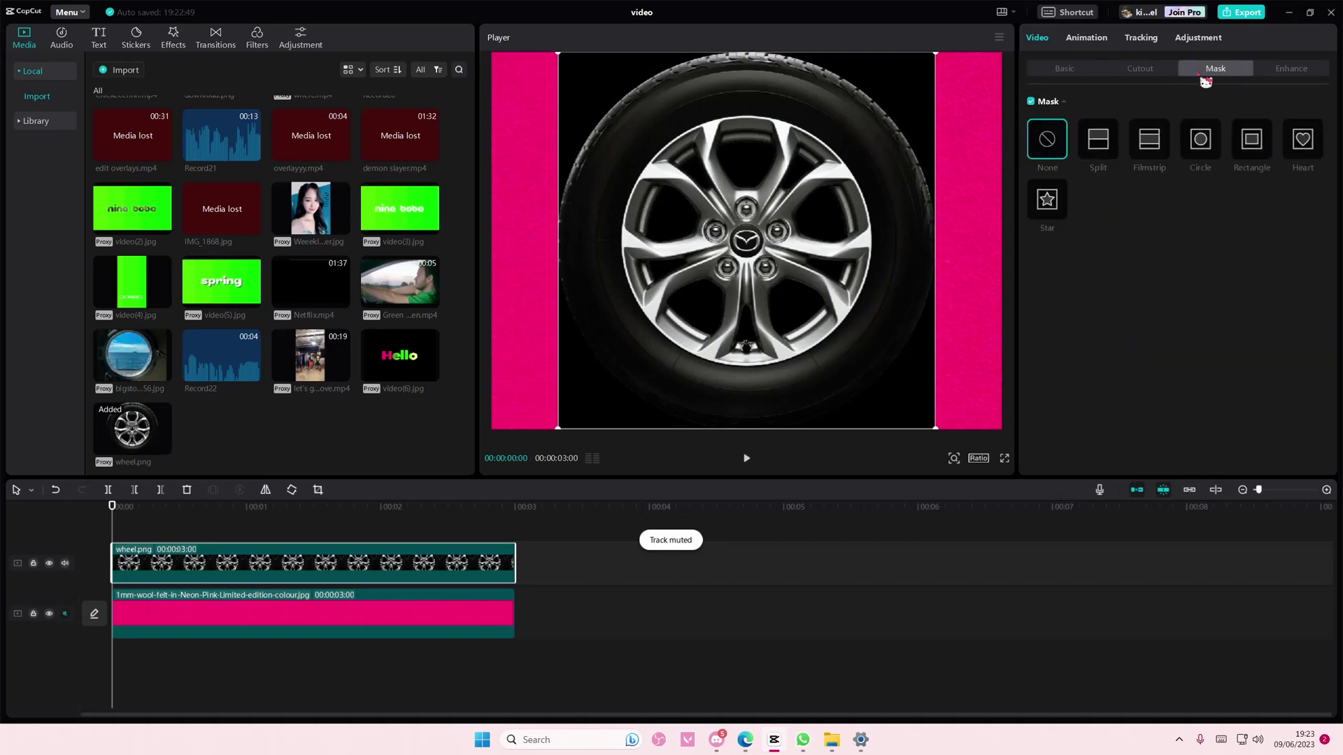
pyautogui.click(1201, 139)
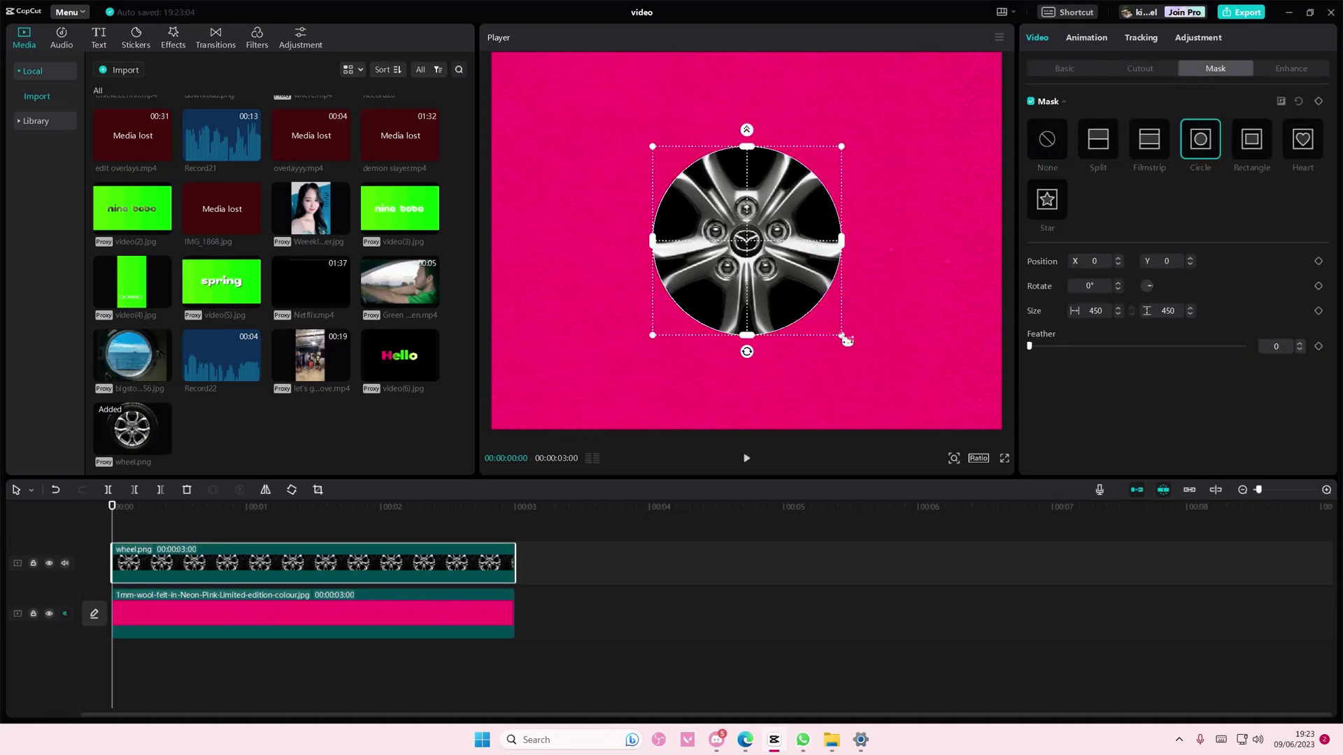
pyautogui.moveTo(846, 338); pyautogui.dragTo(950, 420)
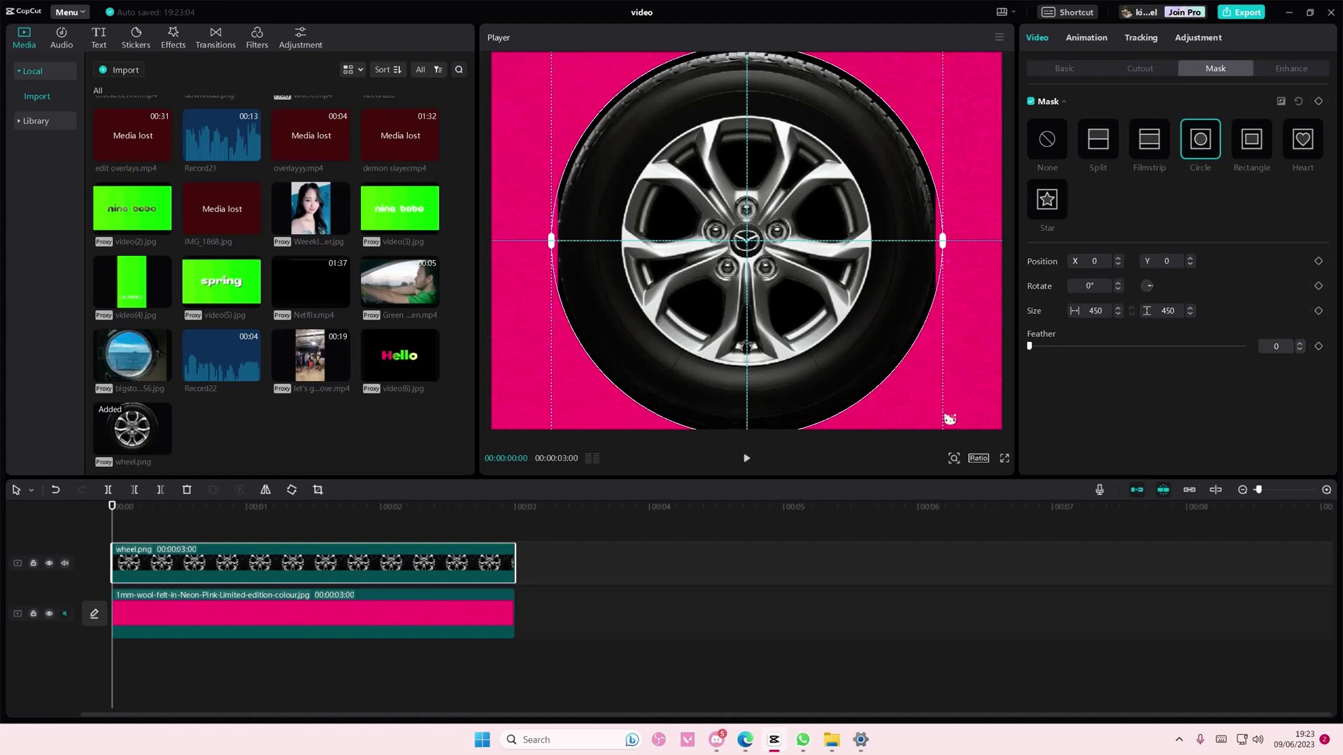
pyautogui.click(1066, 68)
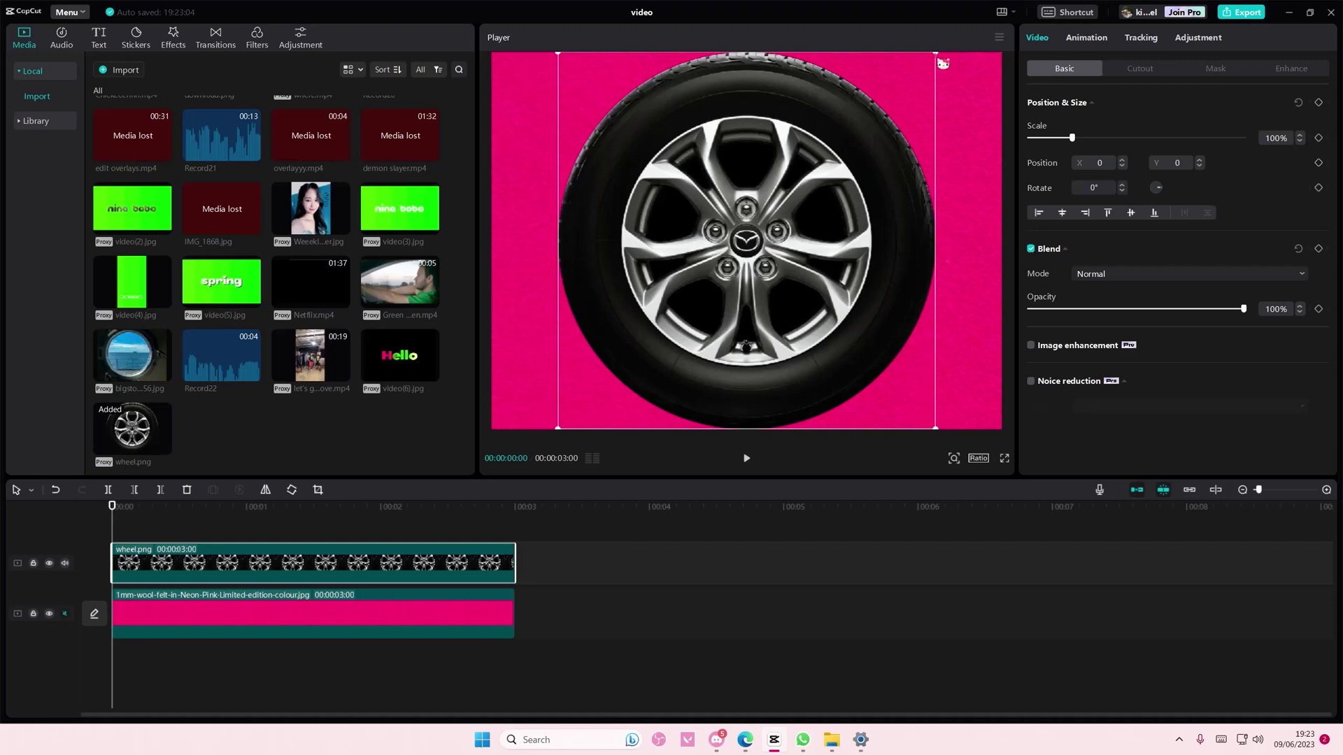
# Shrink the wheel to 35%, tighten its circle mask, and move it past the canvas's left edge.
pyautogui.moveTo(937, 55); pyautogui.dragTo(929, 61)
pyautogui.moveTo(1070, 137); pyautogui.dragTo(1060, 137)
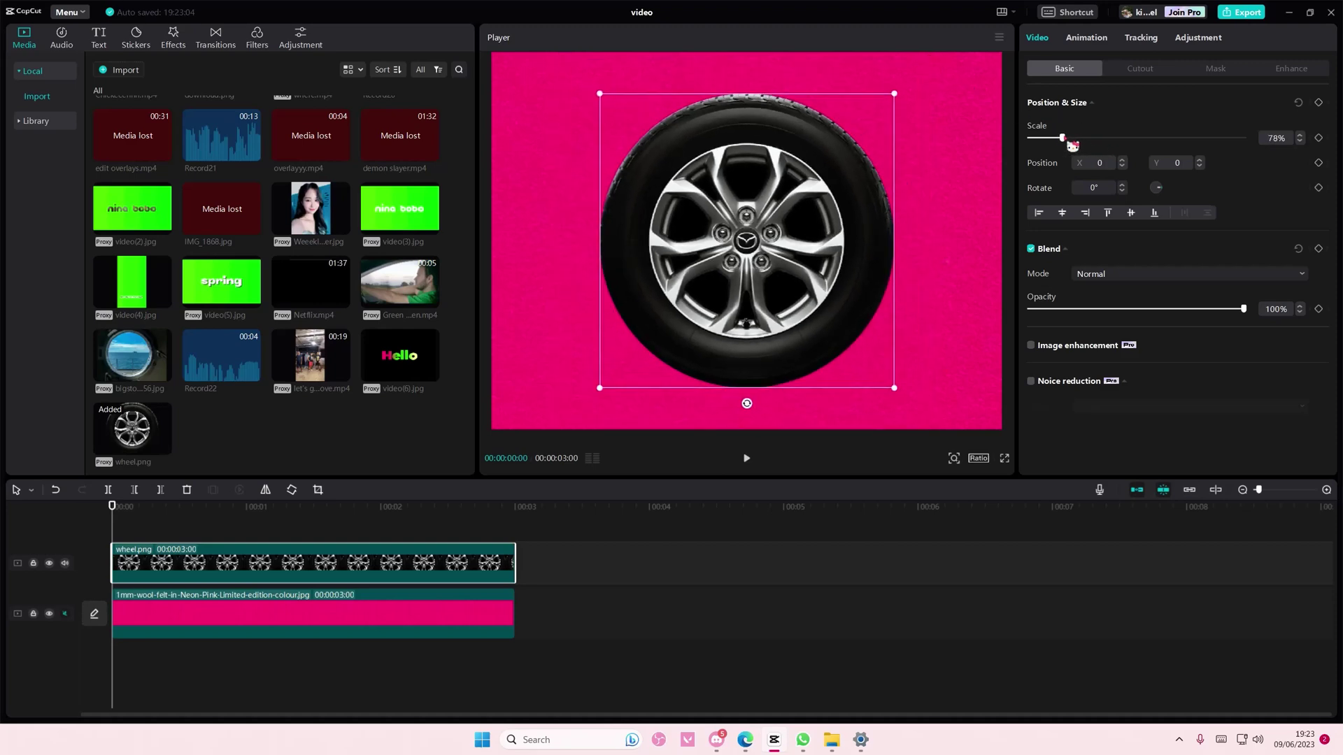
pyautogui.click(1216, 68)
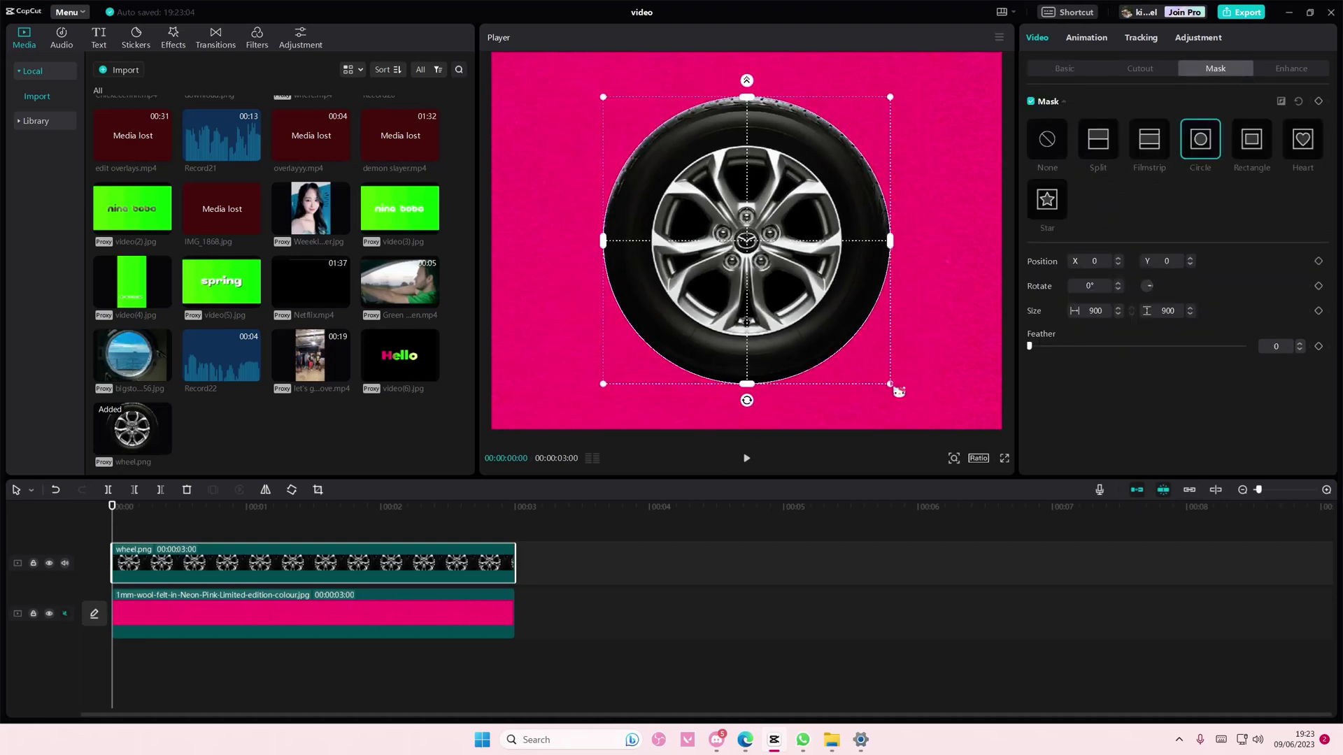
pyautogui.moveTo(891, 386); pyautogui.dragTo(887, 382)
pyautogui.click(1066, 70)
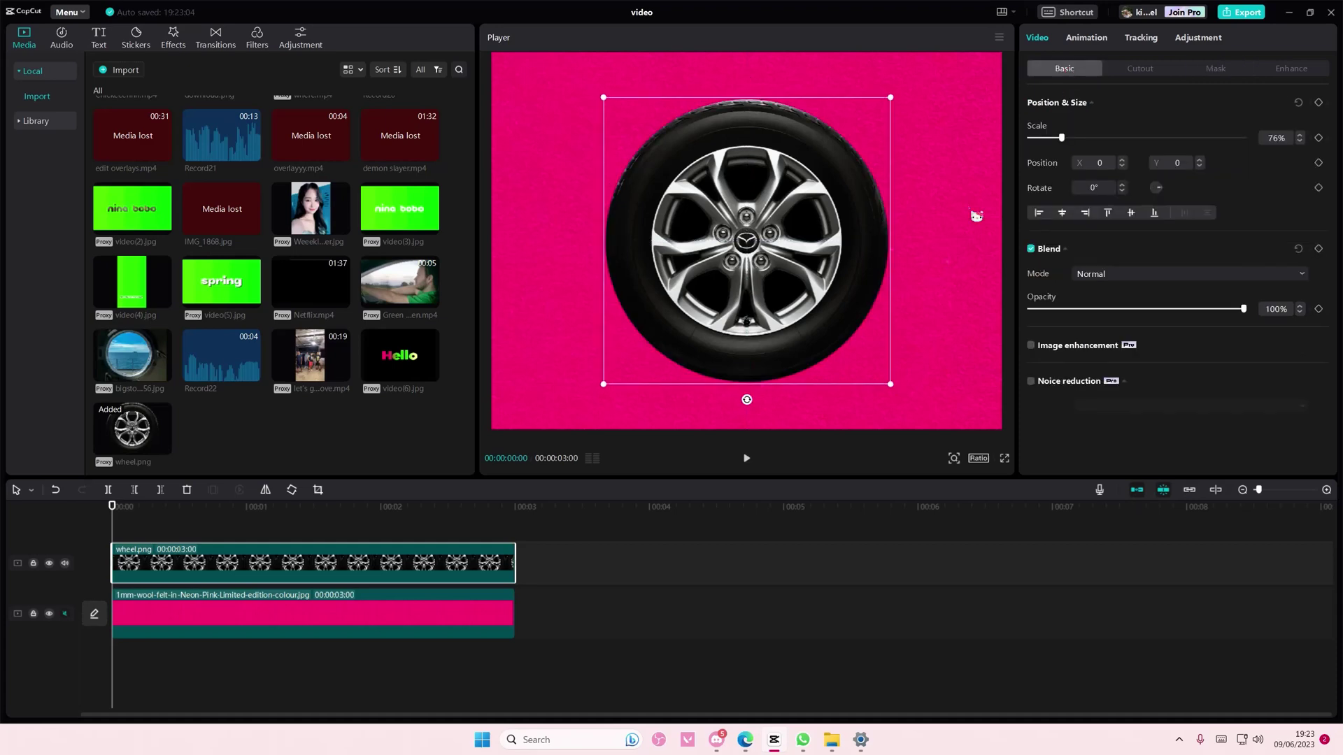
pyautogui.moveTo(892, 100); pyautogui.dragTo(828, 173)
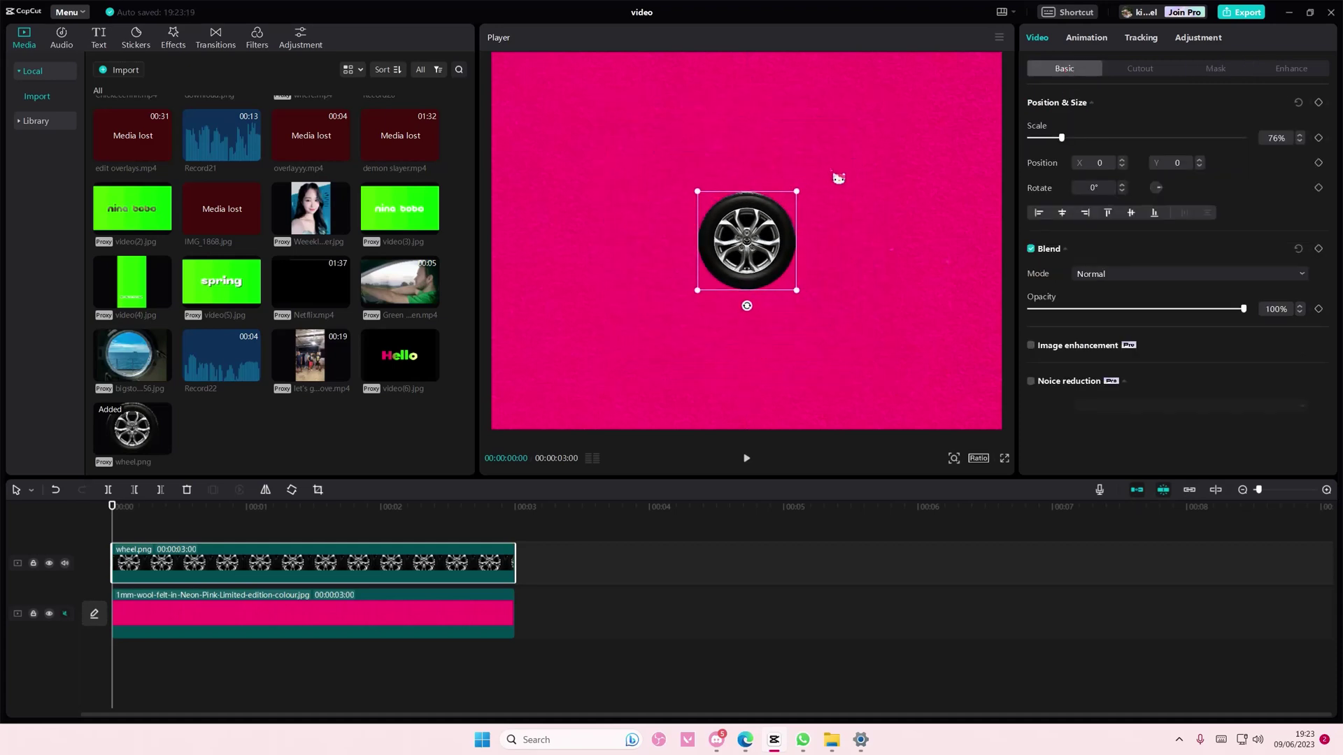
pyautogui.moveTo(746, 240)
pyautogui.mouseDown()
pyautogui.moveTo(582, 311)
pyautogui.moveTo(460, 336)
pyautogui.moveTo(473, 337)
pyautogui.mouseUp()
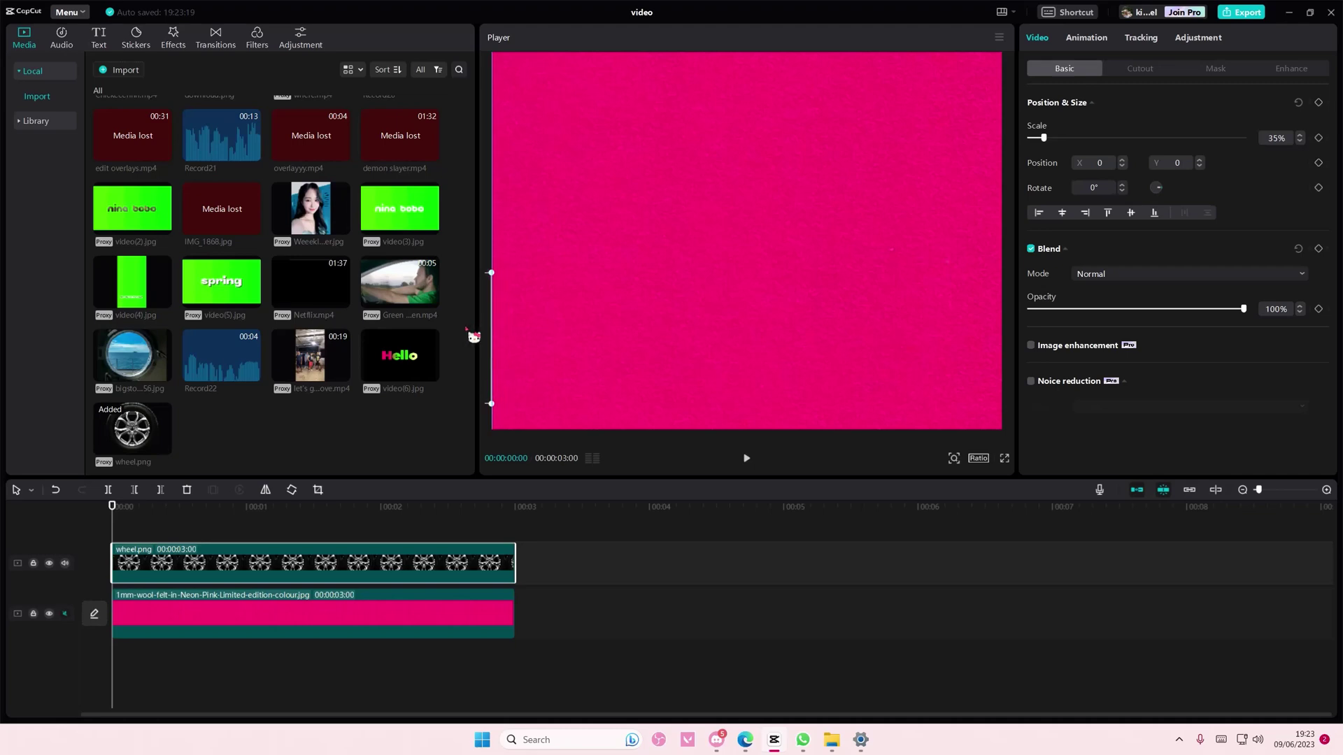
# Nudge the wheel to peek in from the left and record a position-and-size keyframe.
pyautogui.moveTo(473, 336); pyautogui.dragTo(530, 339)
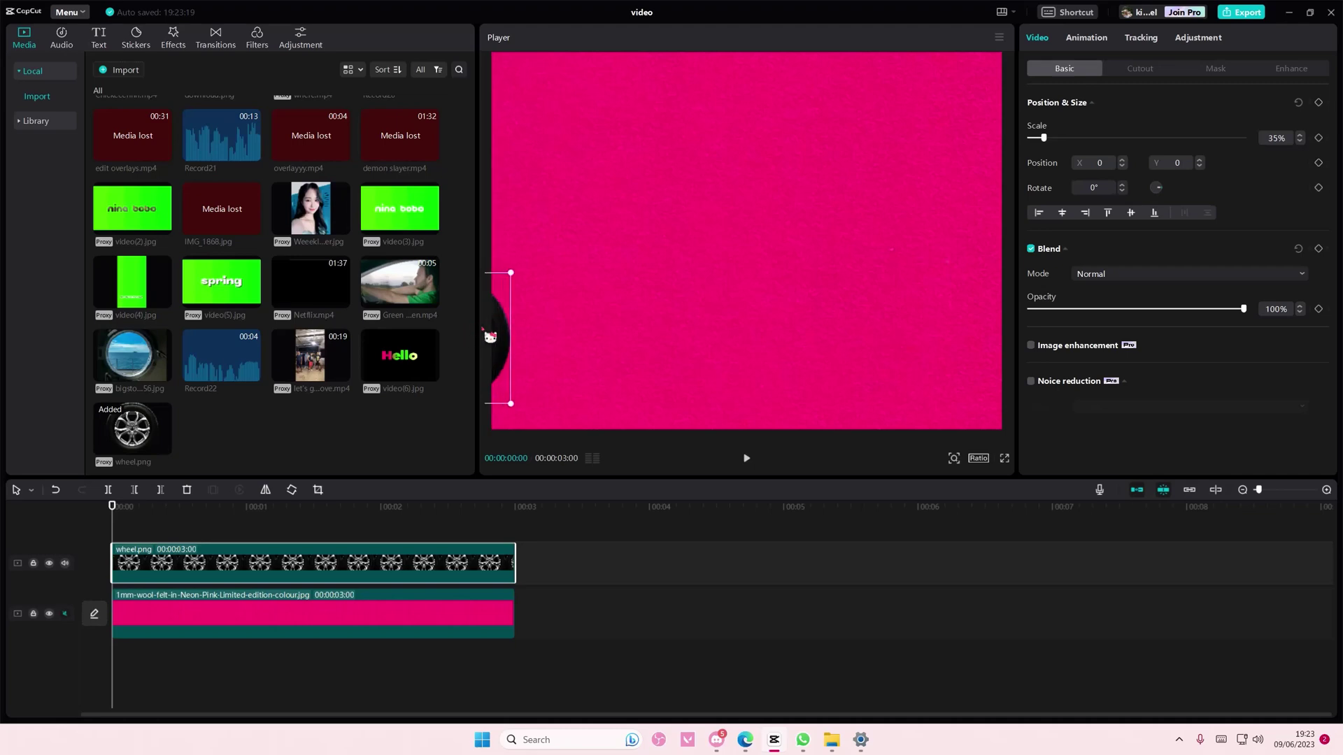
pyautogui.click(1319, 102)
pyautogui.moveTo(112, 506); pyautogui.dragTo(512, 506)
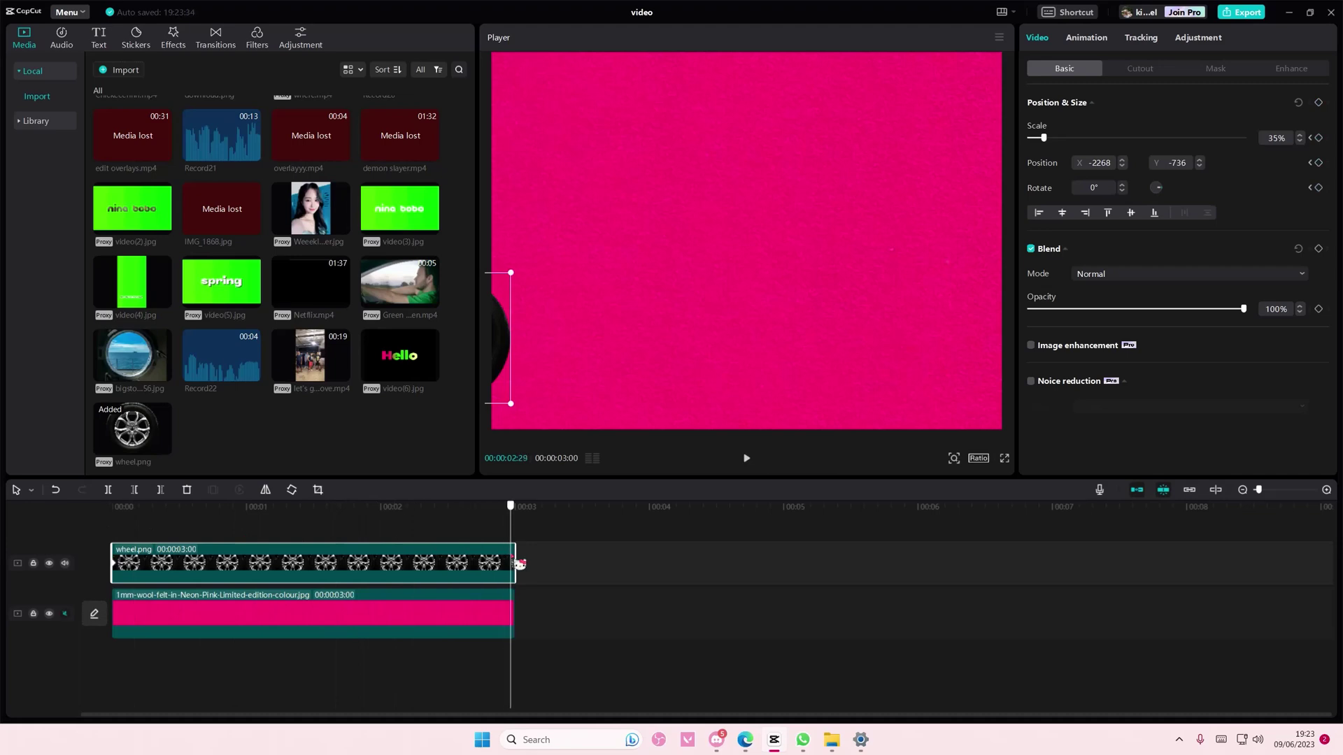
pyautogui.moveTo(499, 345)
pyautogui.mouseDown()
pyautogui.moveTo(674, 355)
pyautogui.moveTo(530, 333)
pyautogui.mouseUp()
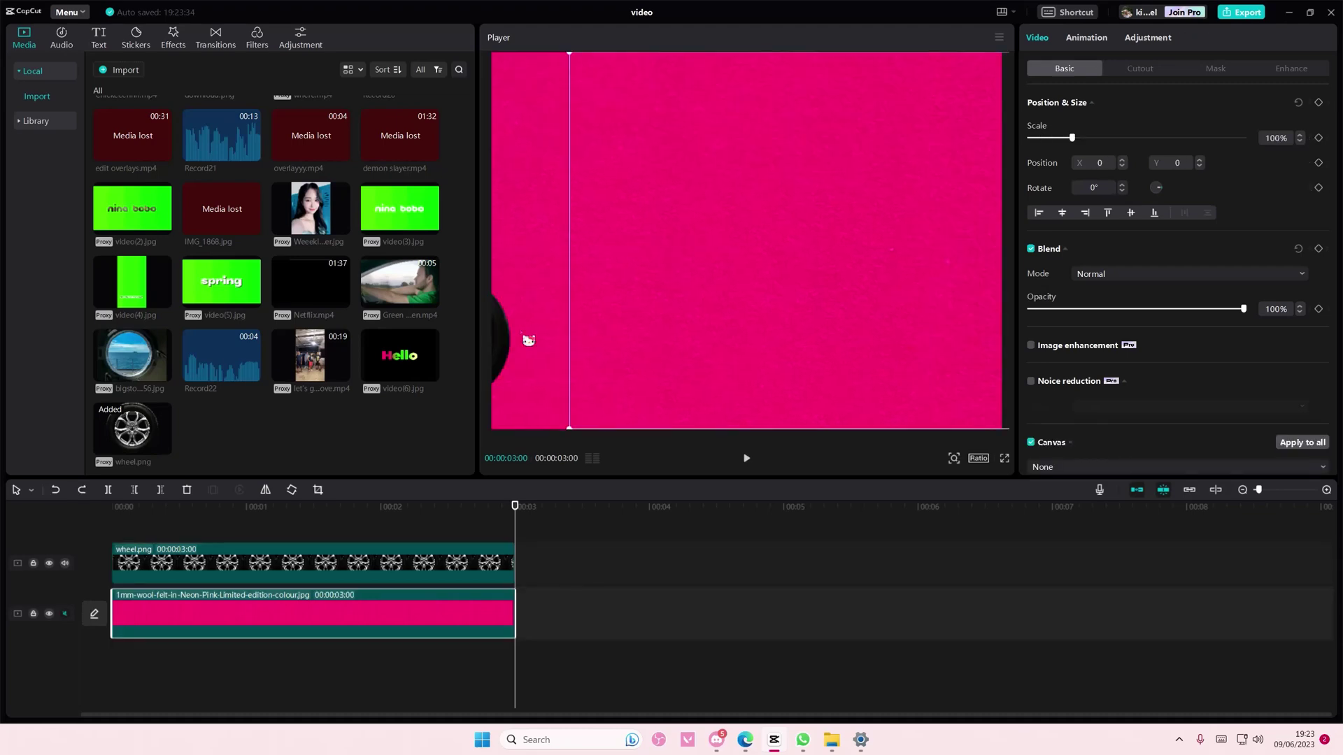
# Try locking the background track and moving the wheel, undoing each attempt.
pyautogui.click(32, 614)
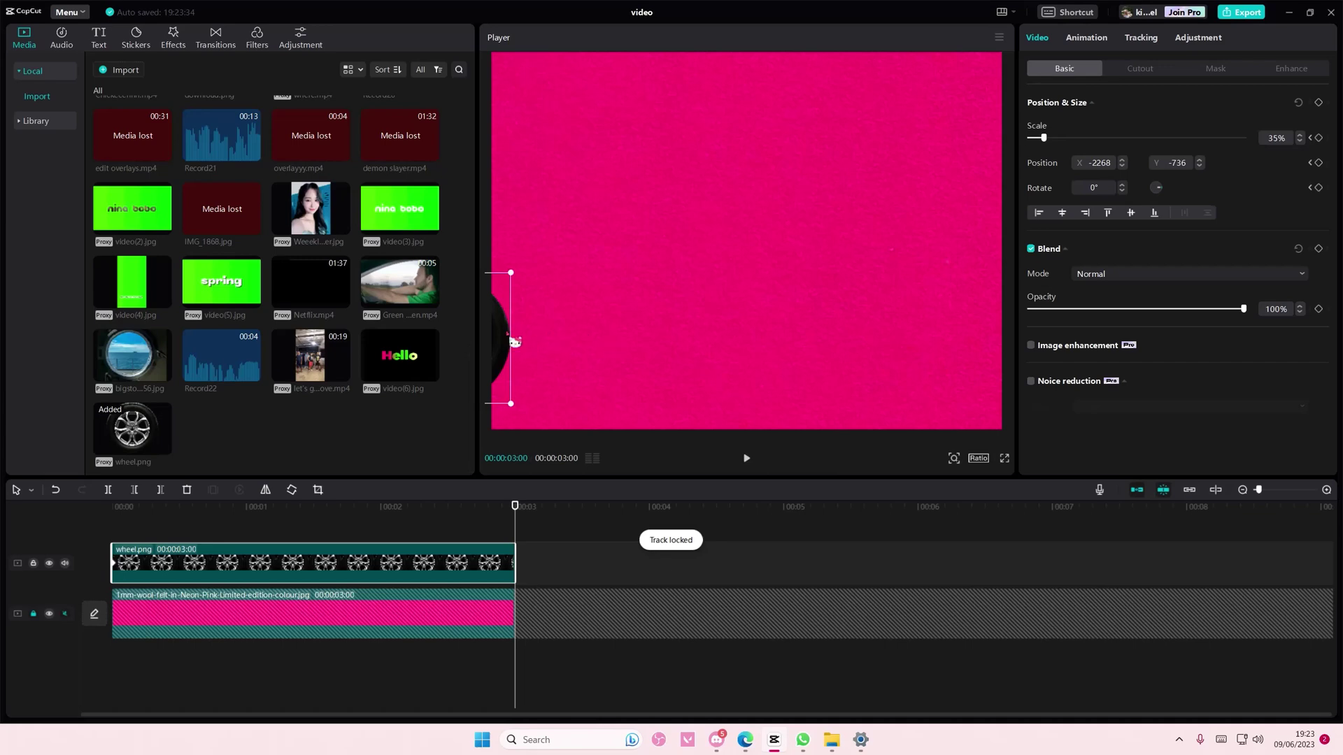
pyautogui.hotkey('ctrl', 'z')
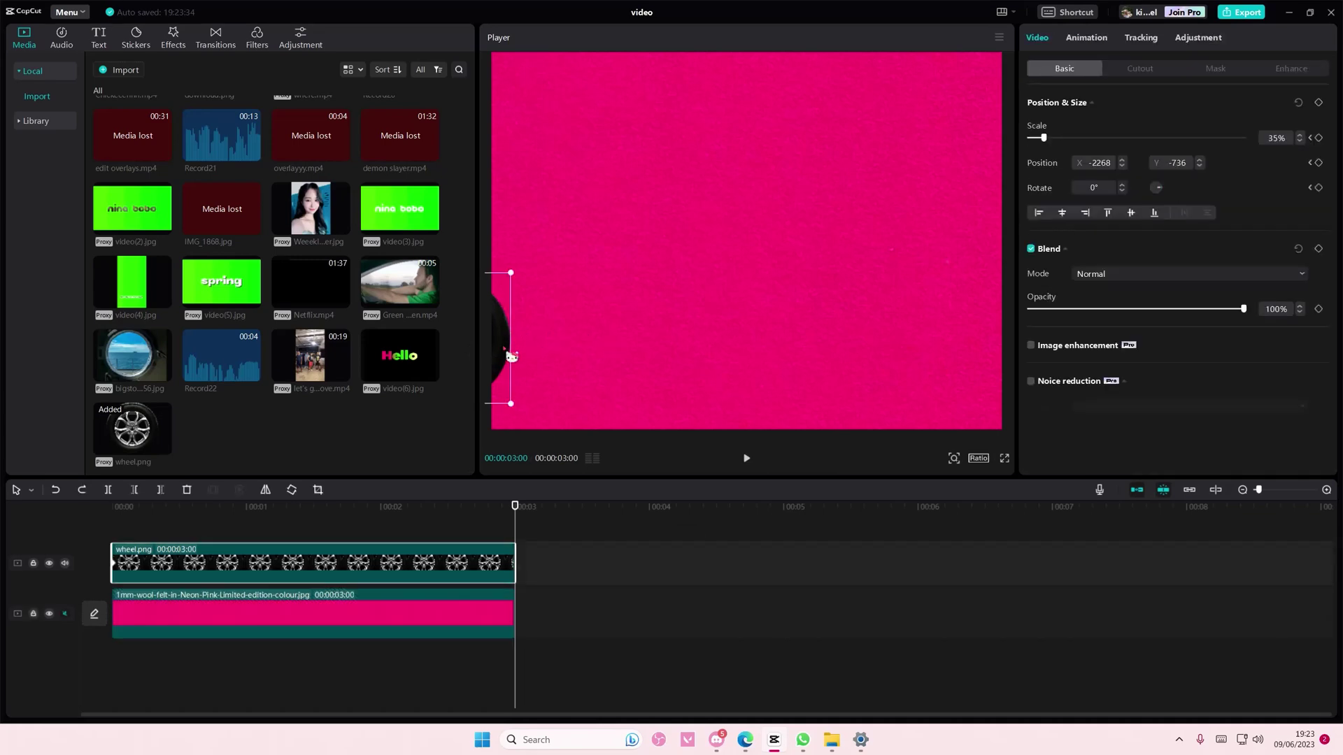
pyautogui.moveTo(511, 358); pyautogui.dragTo(528, 305)
pyautogui.hotkey('ctrl', 'z')
pyautogui.moveTo(544, 351); pyautogui.dragTo(514, 351)
pyautogui.hotkey('ctrl', 'z')
# Lock the pink background, then at about half a second drag the wheel to the right edge.
pyautogui.click(49, 614)
pyautogui.click(188, 506)
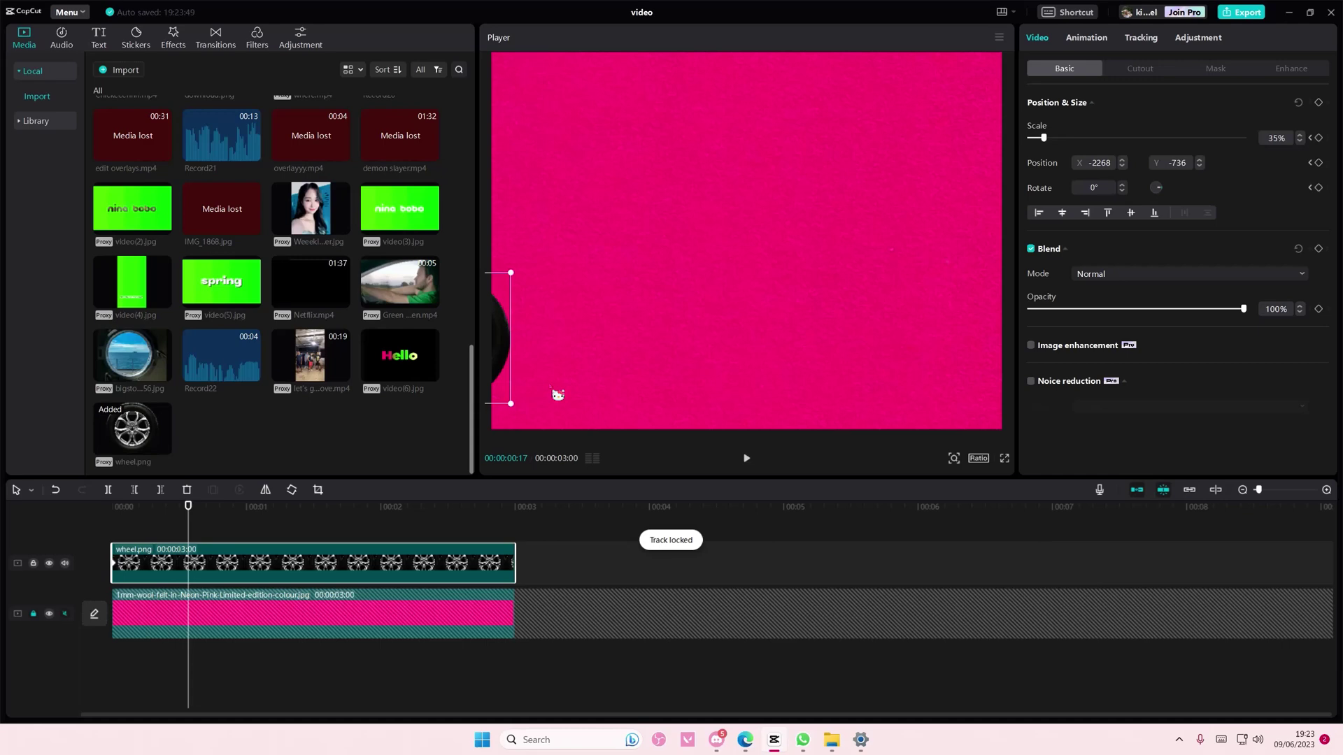
pyautogui.click(528, 365)
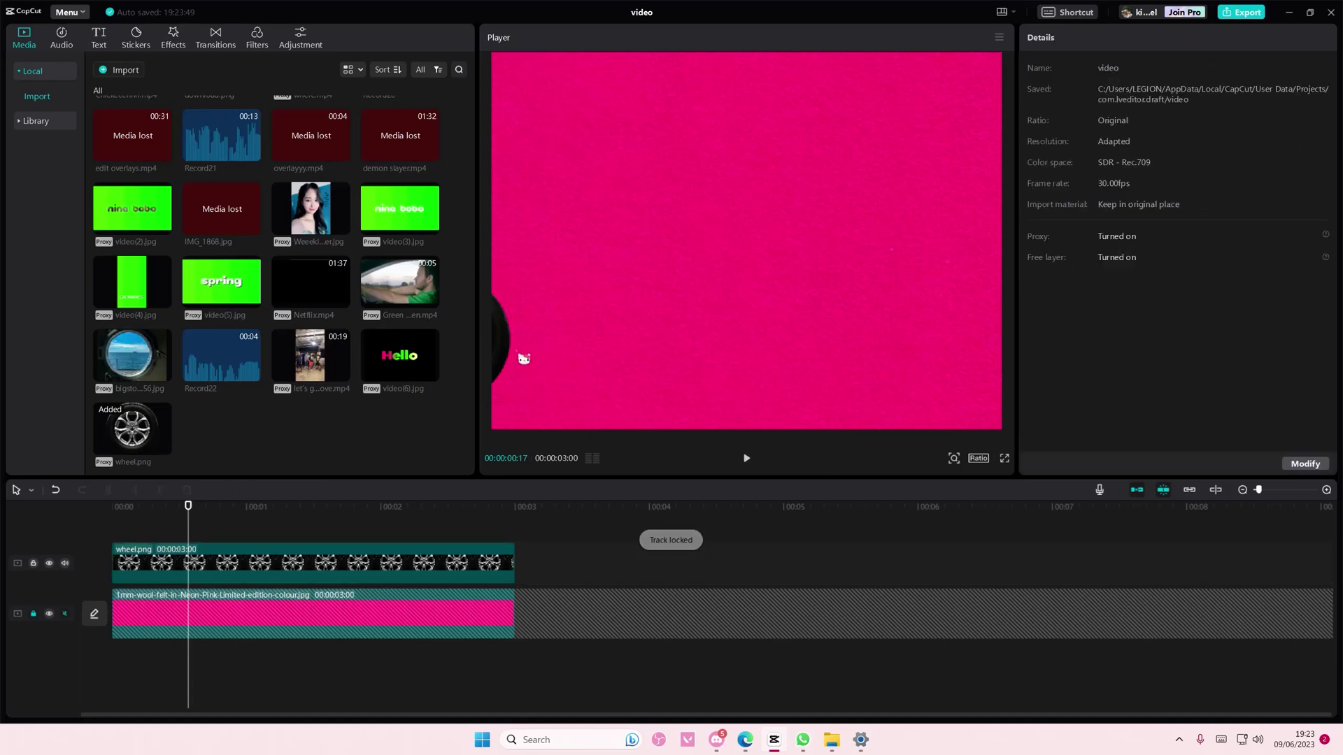
pyautogui.click(511, 356)
pyautogui.click(533, 357)
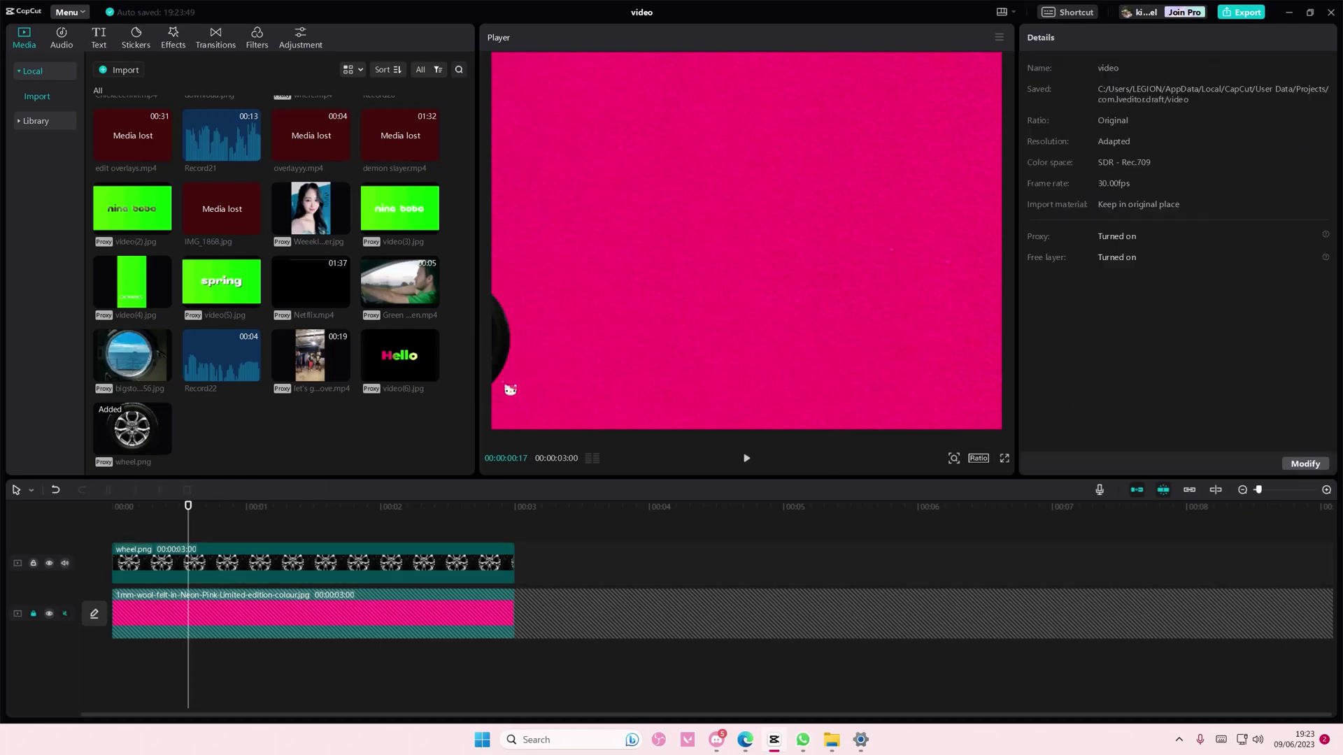
pyautogui.moveTo(510, 402); pyautogui.dragTo(1121, 406)
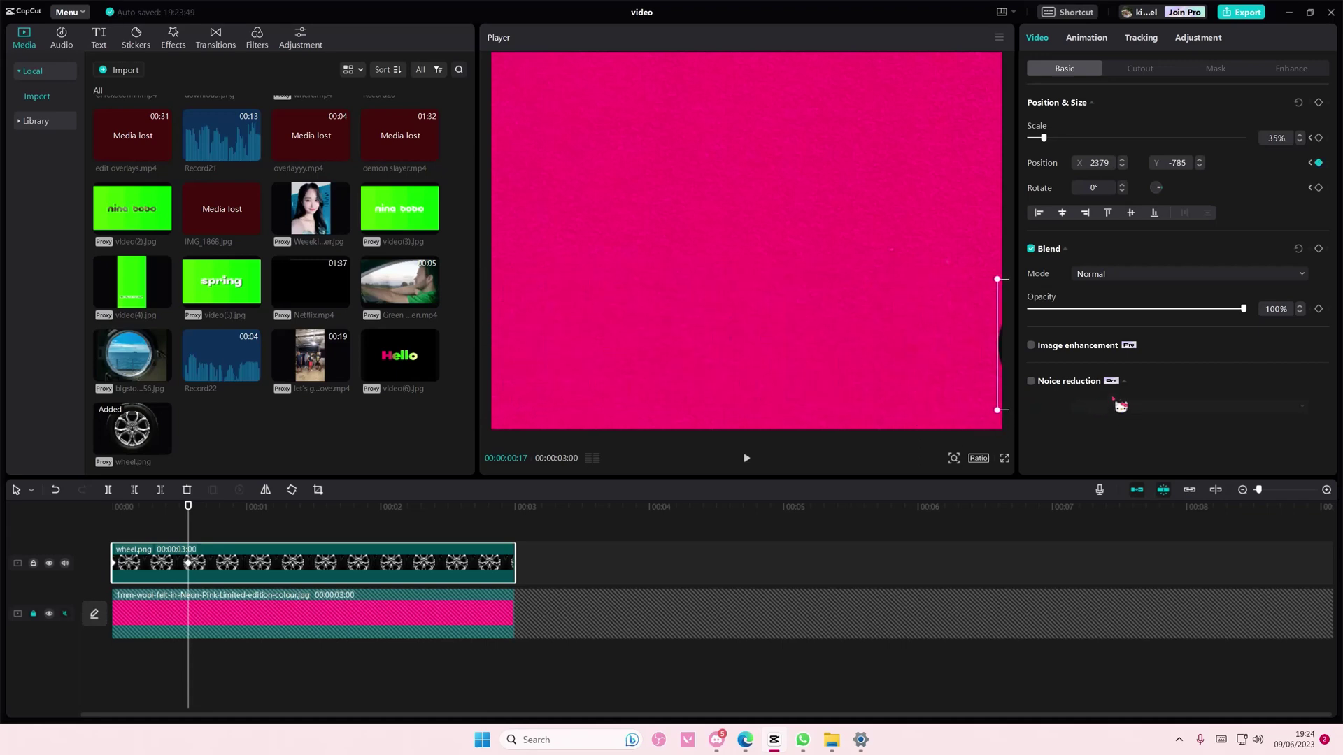
# Rotate the wheel to 911° to add a rotation keyframe.
pyautogui.moveTo(1155, 193); pyautogui.dragTo(1119, 187)
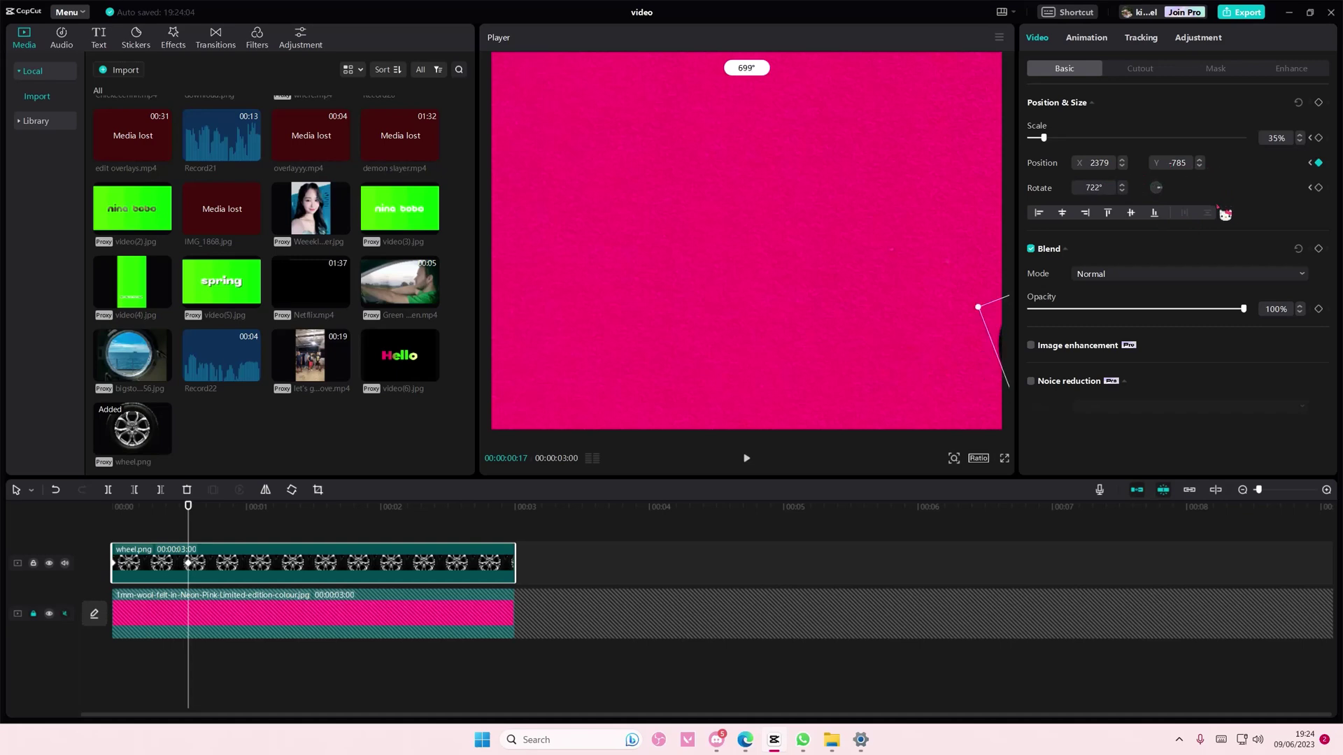
pyautogui.click(252, 526)
pyautogui.moveTo(242, 507)
pyautogui.mouseDown()
pyautogui.moveTo(143, 507)
pyautogui.moveTo(168, 508)
pyautogui.moveTo(72, 547)
pyautogui.mouseUp()
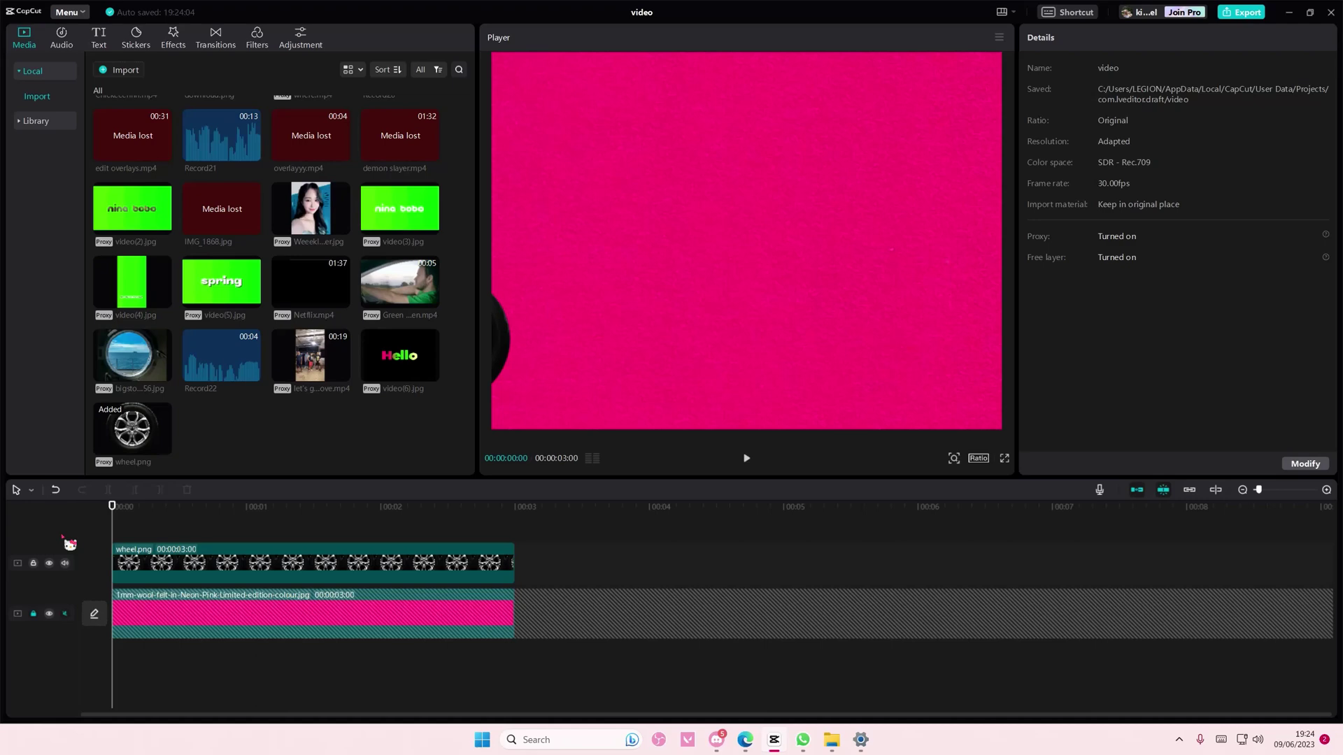
# Return to the clip start and preview the wheel rolling and spinning.
pyautogui.moveTo(113, 507); pyautogui.dragTo(234, 507)
pyautogui.click(194, 563)
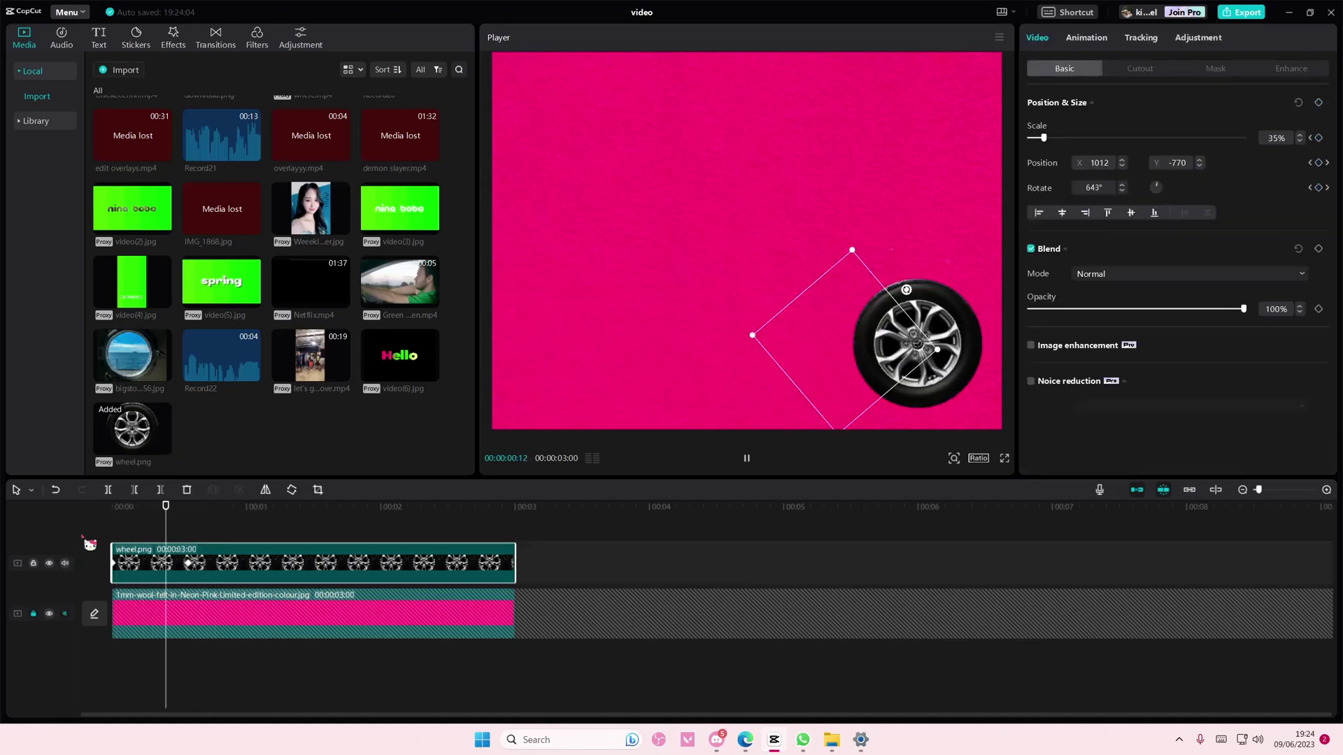
pyautogui.click(153, 521)
pyautogui.press('space')
pyautogui.click(154, 506)
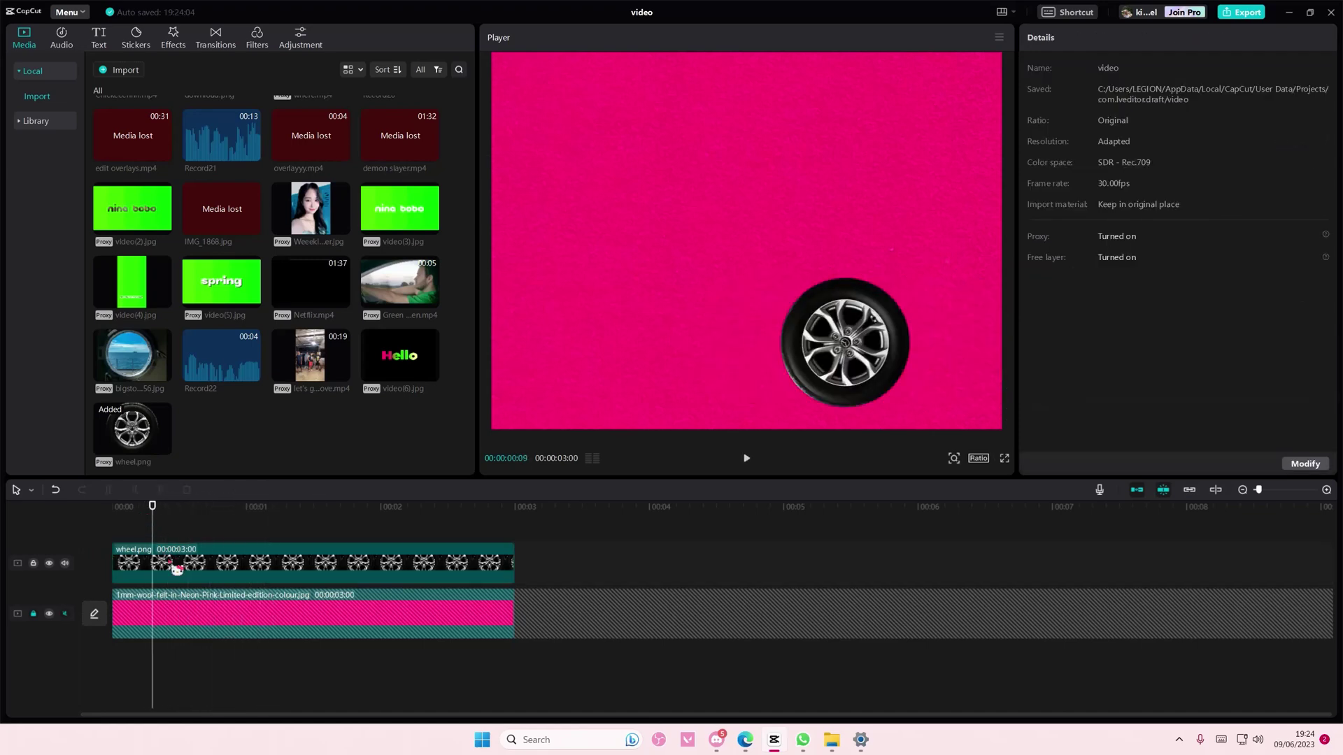
pyautogui.click(194, 566)
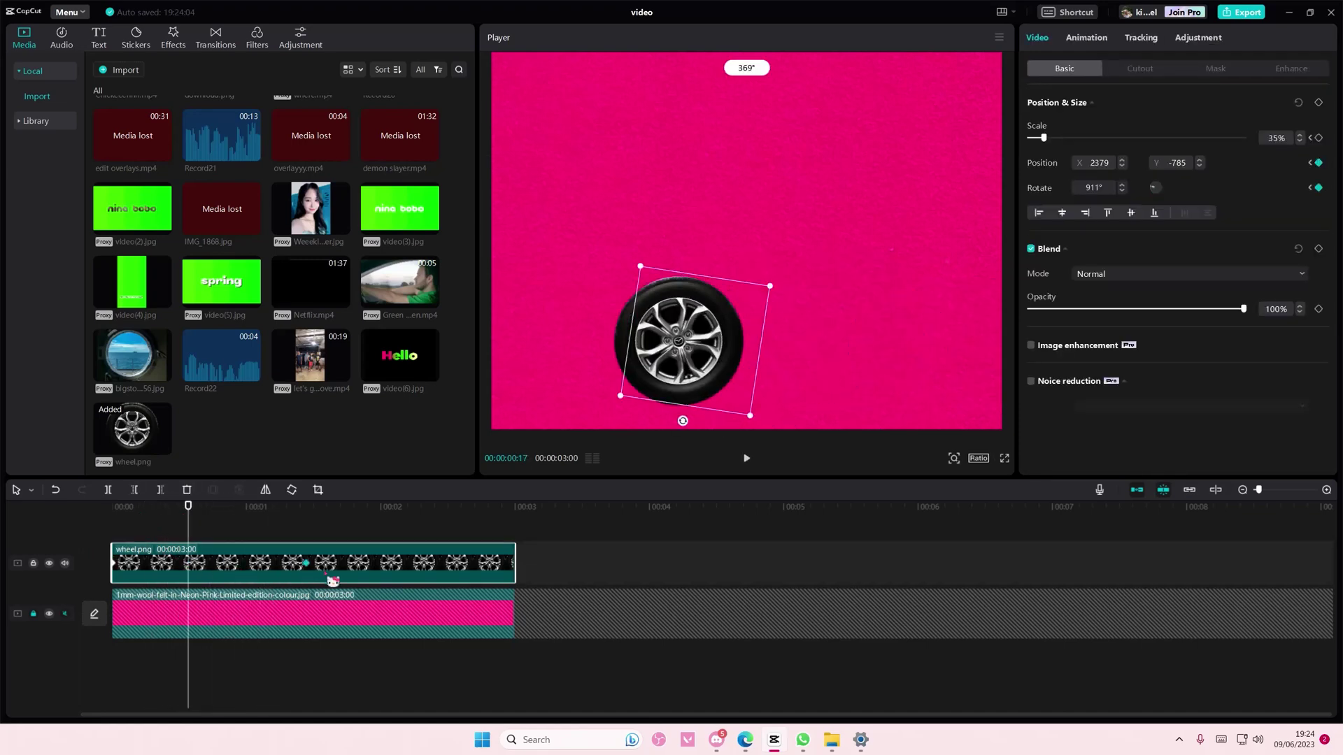
pyautogui.click(251, 520)
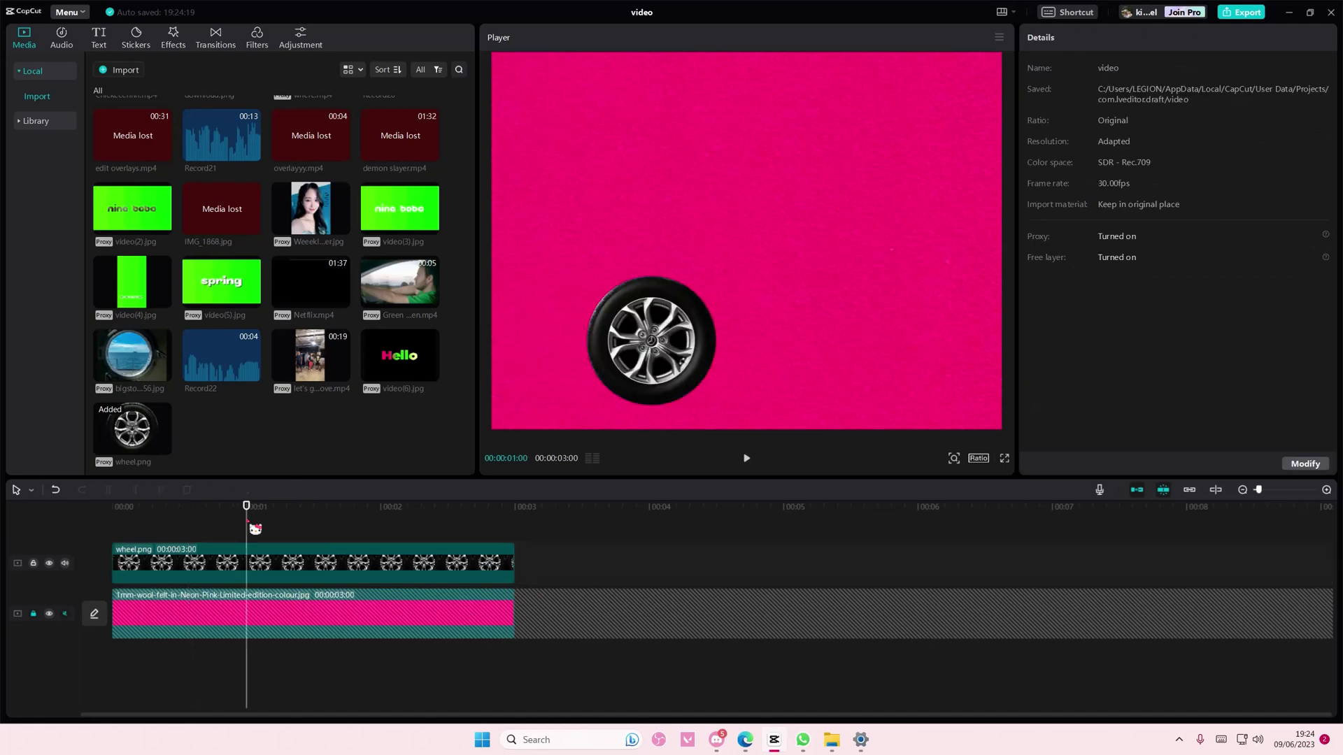
pyautogui.click(112, 520)
pyautogui.press('space')
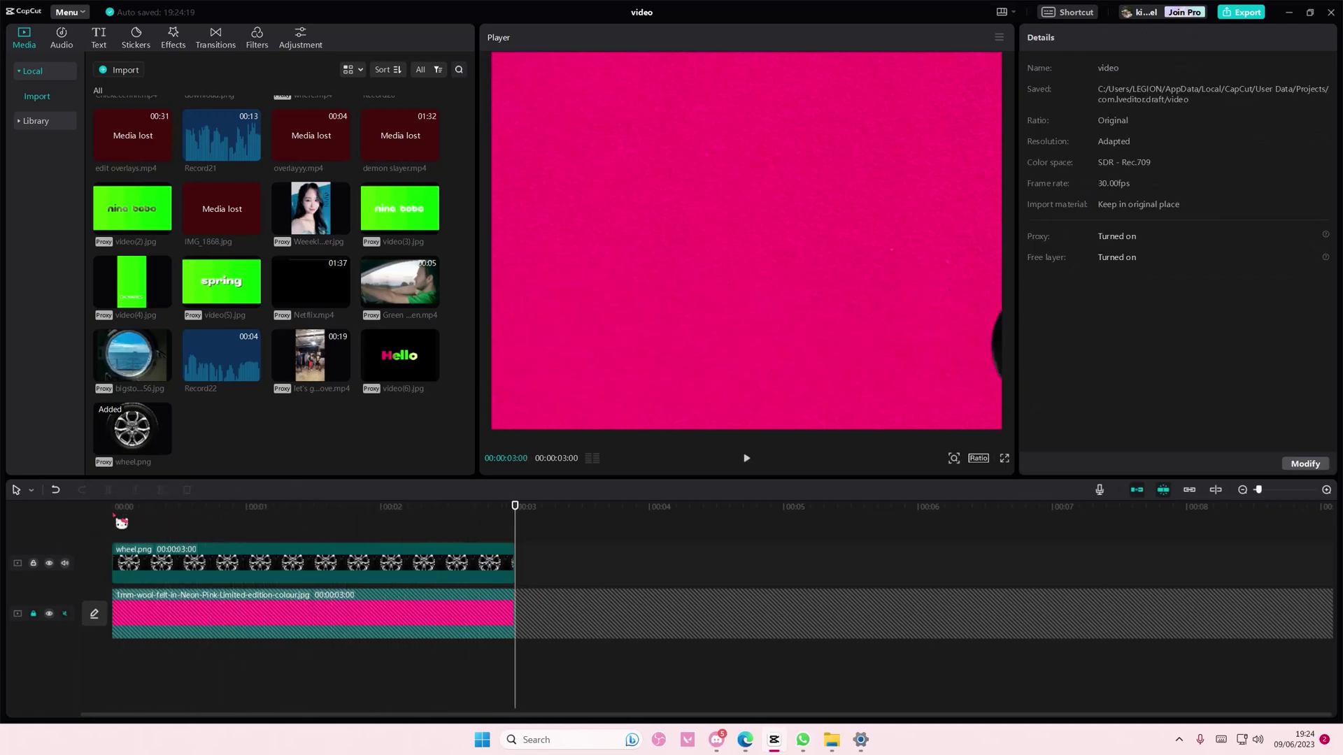
pyautogui.click(113, 520)
pyautogui.press('space')
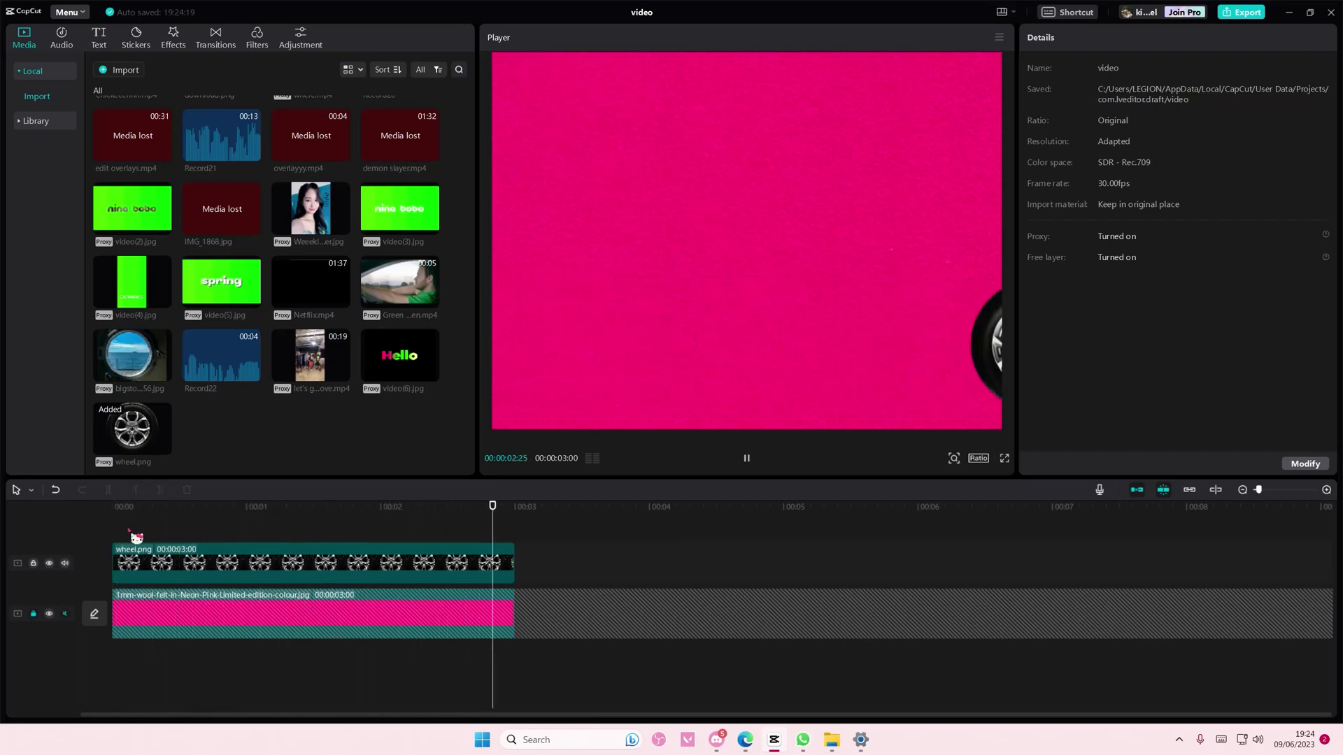
pyautogui.click(160, 521)
pyautogui.moveTo(161, 507); pyautogui.dragTo(106, 509)
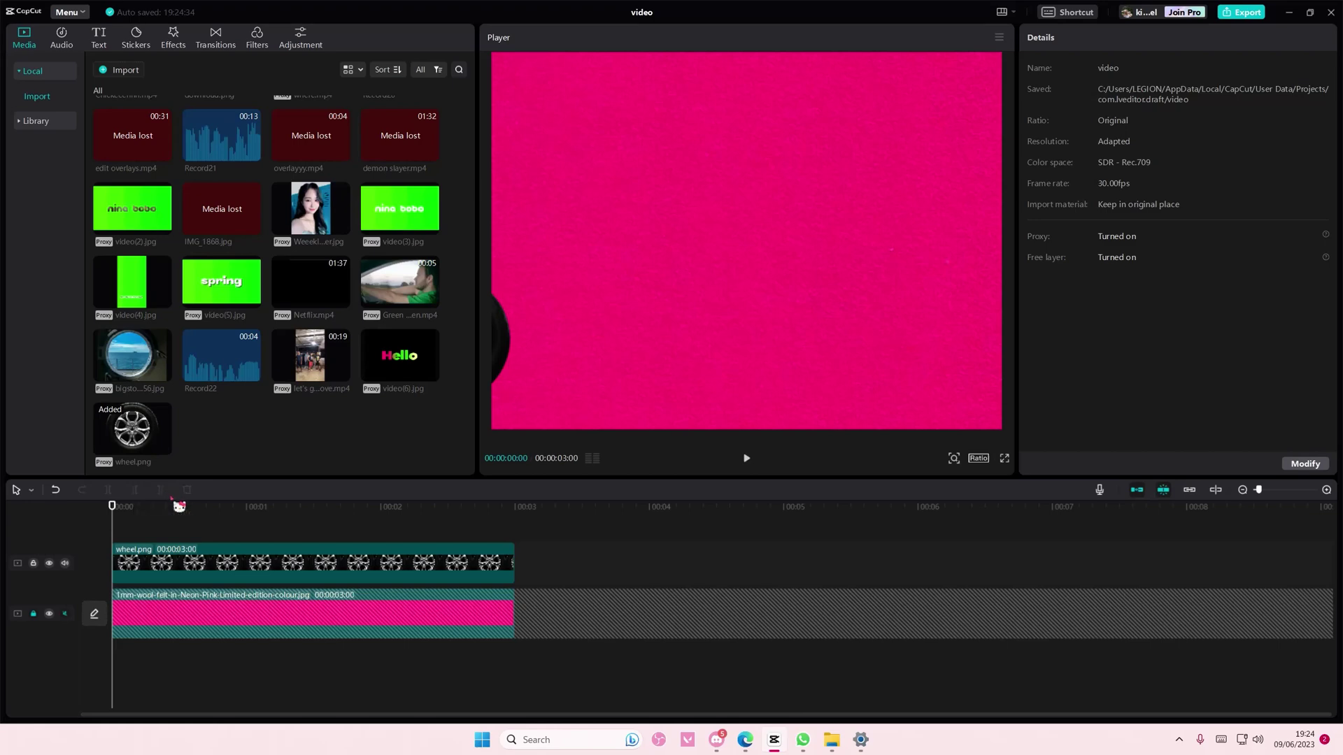
pyautogui.click(746, 458)
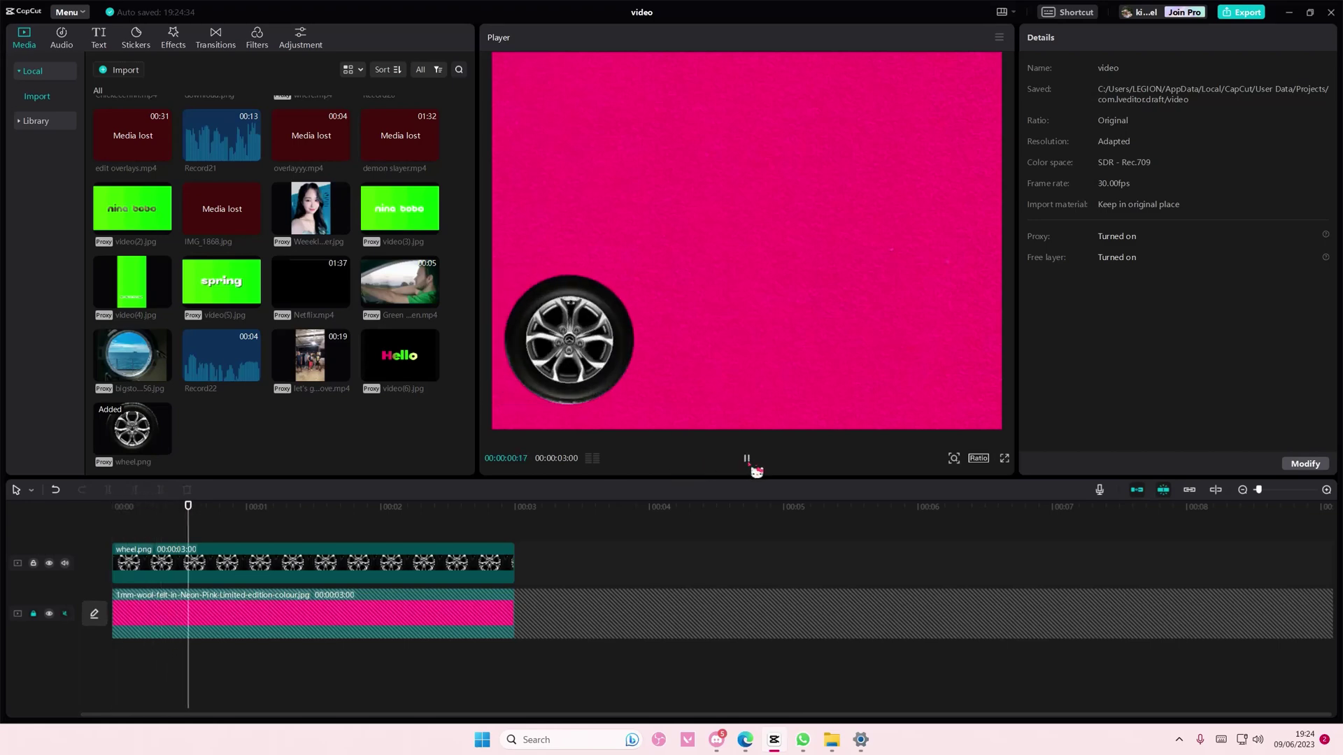